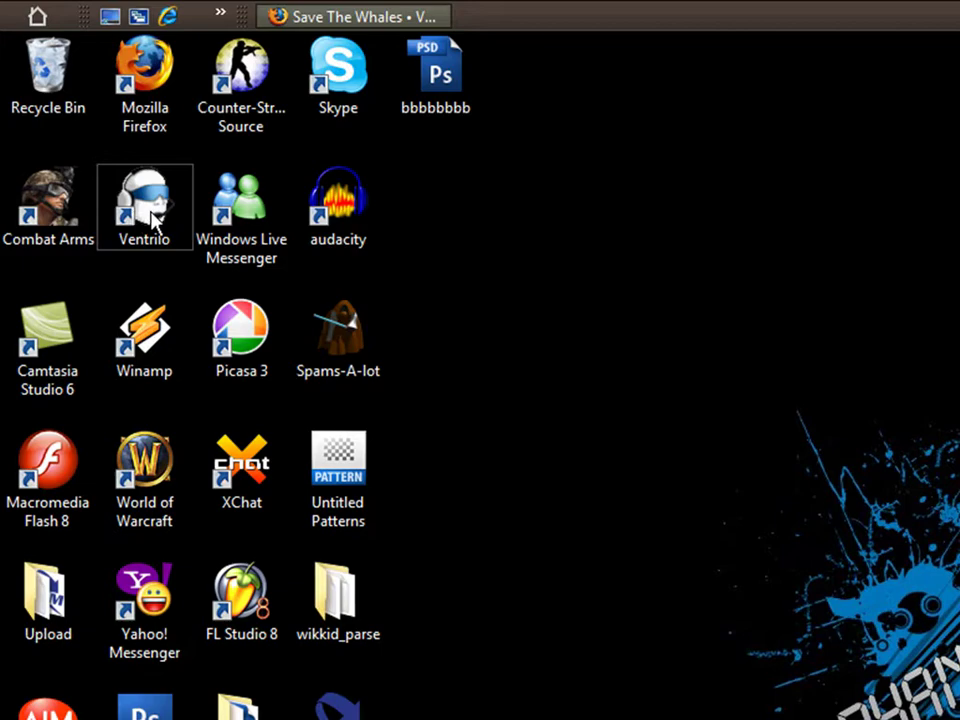
Launch Ventrilo and create a new user profile, a variant of the existing user name ending in 2
double_click(140, 240)
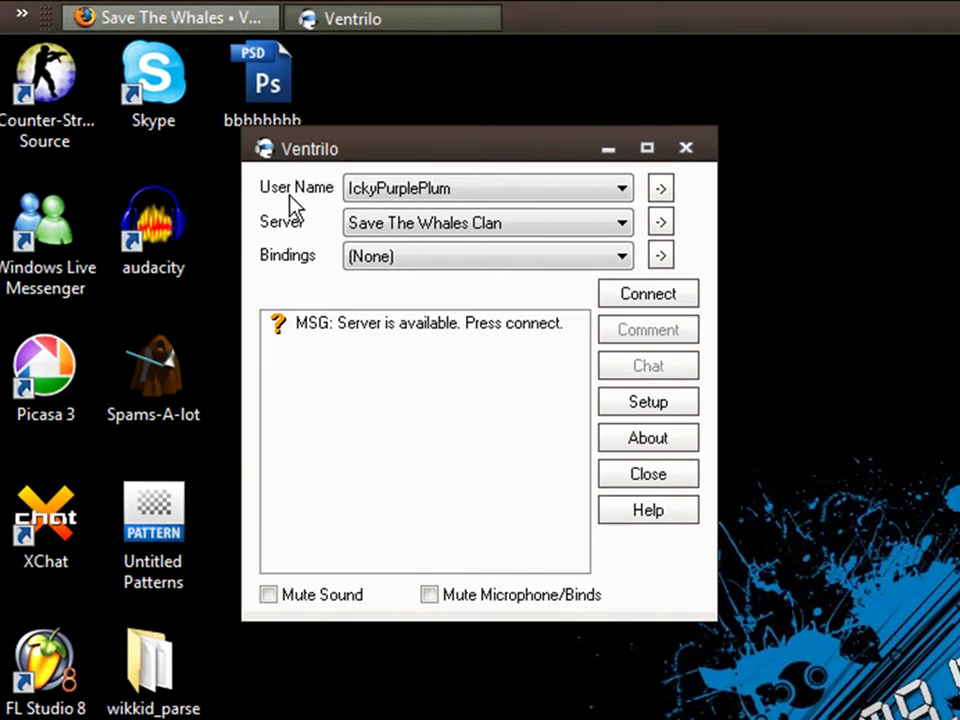
left_click(661, 188)
left_click(452, 295)
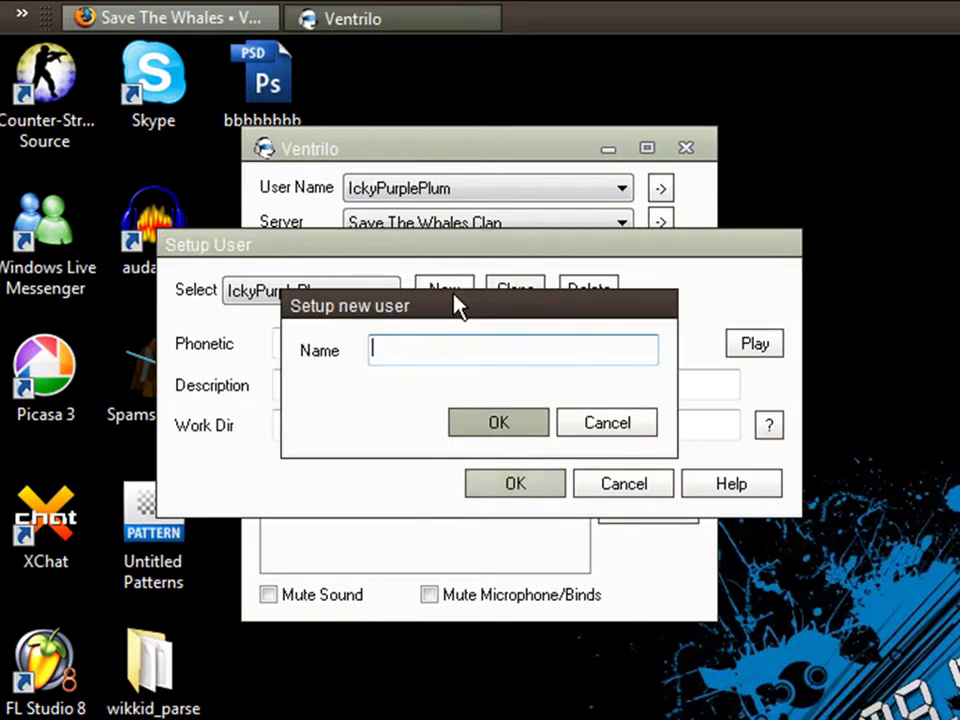
type("I")
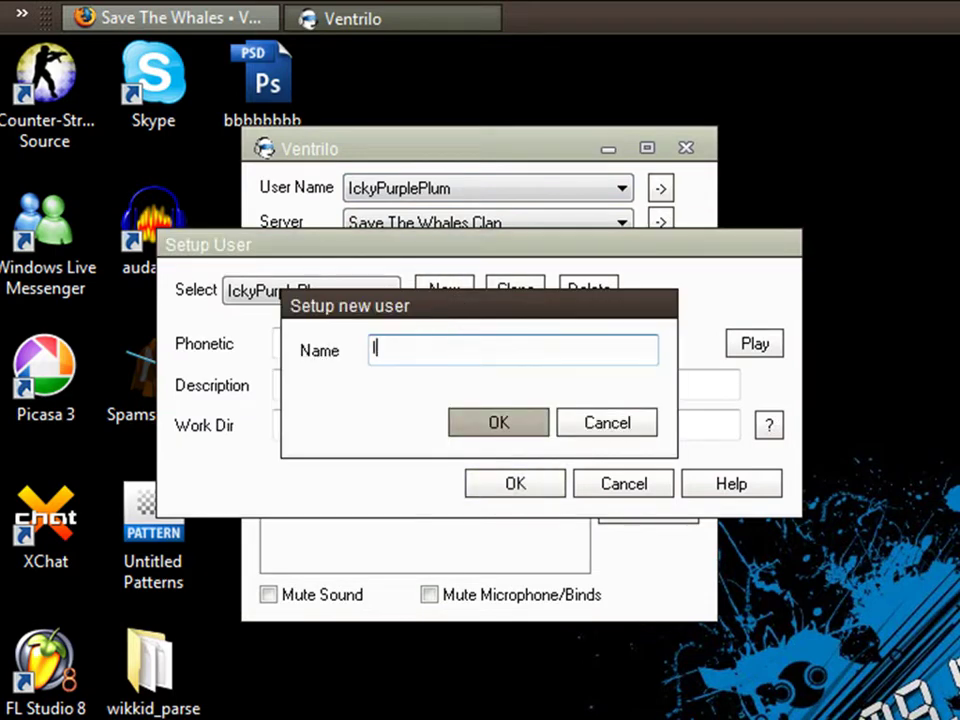
type("ckyPurp")
type("lePlum")
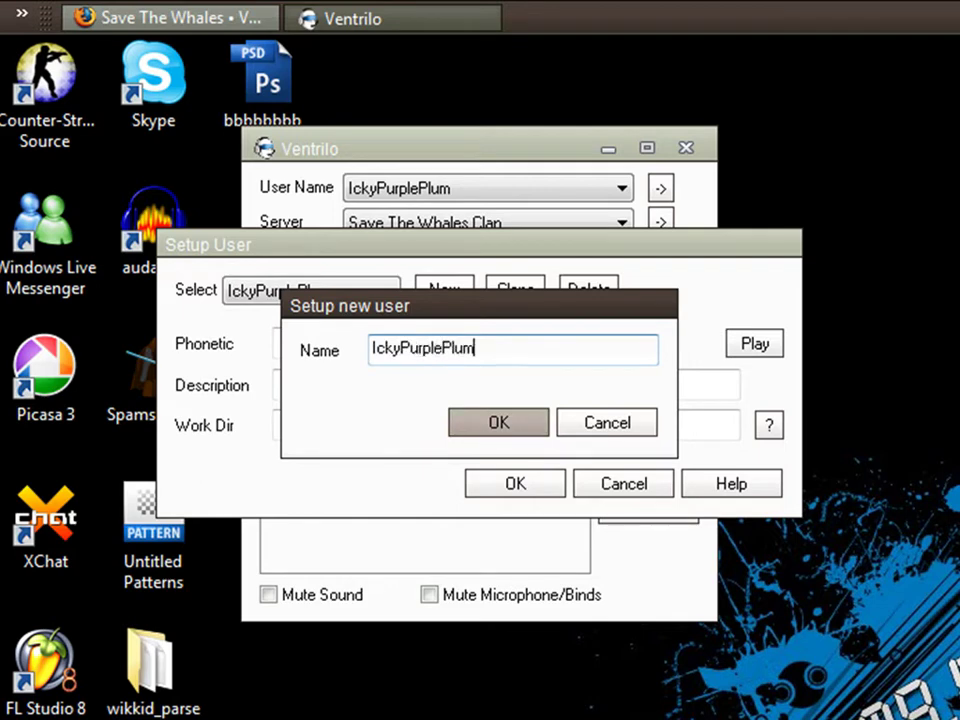
type("2")
left_click(518, 424)
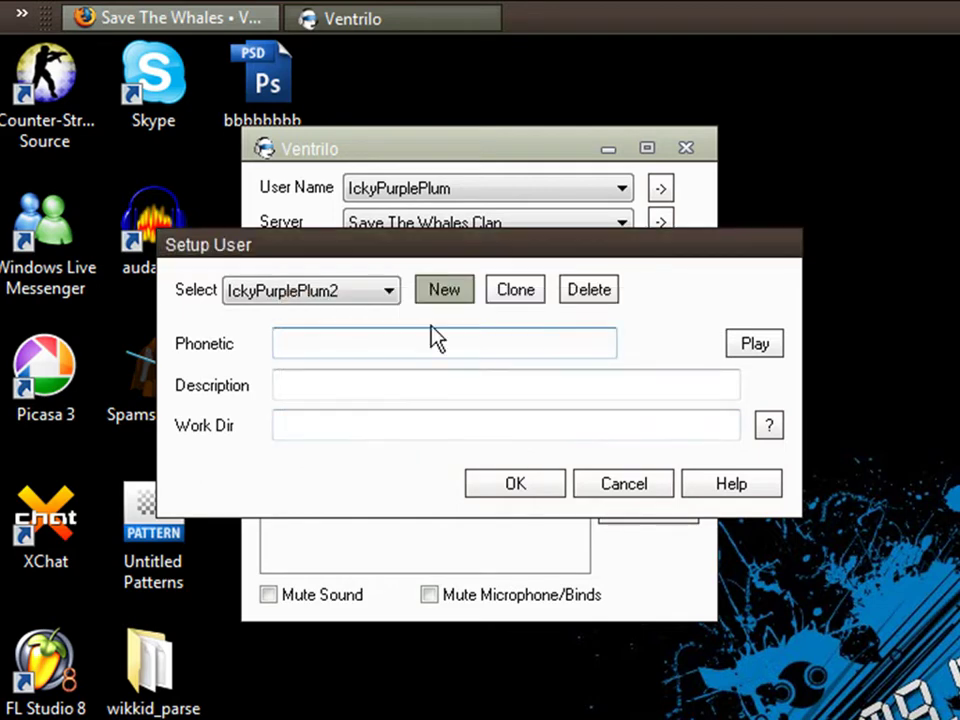
Accept the new user and create a server entry named 'STW clan ventrilo server'
left_click(508, 485)
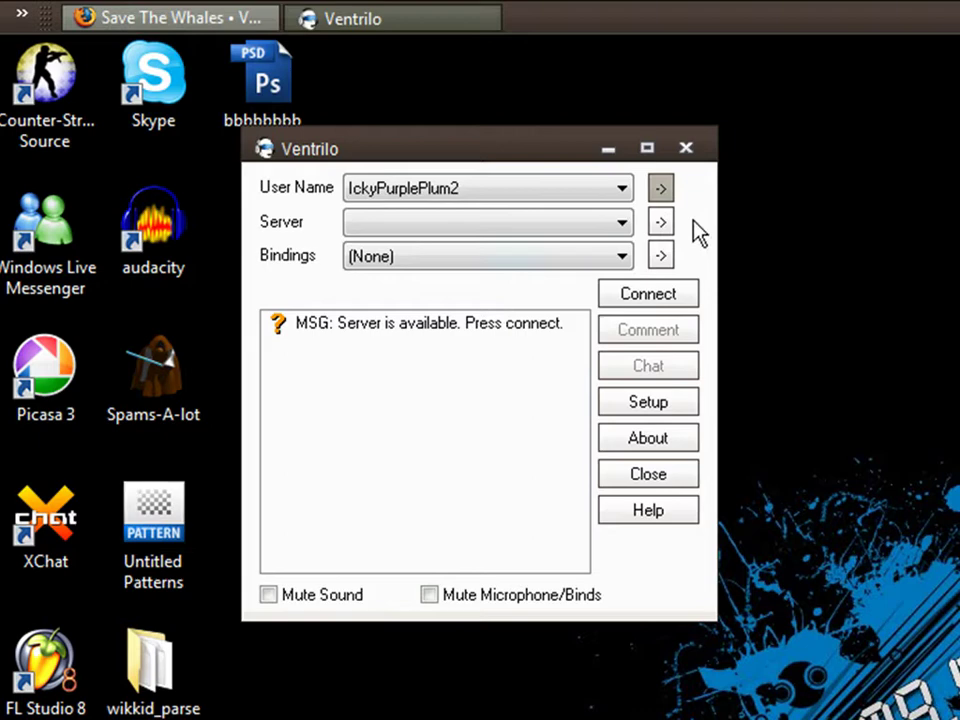
left_click(663, 223)
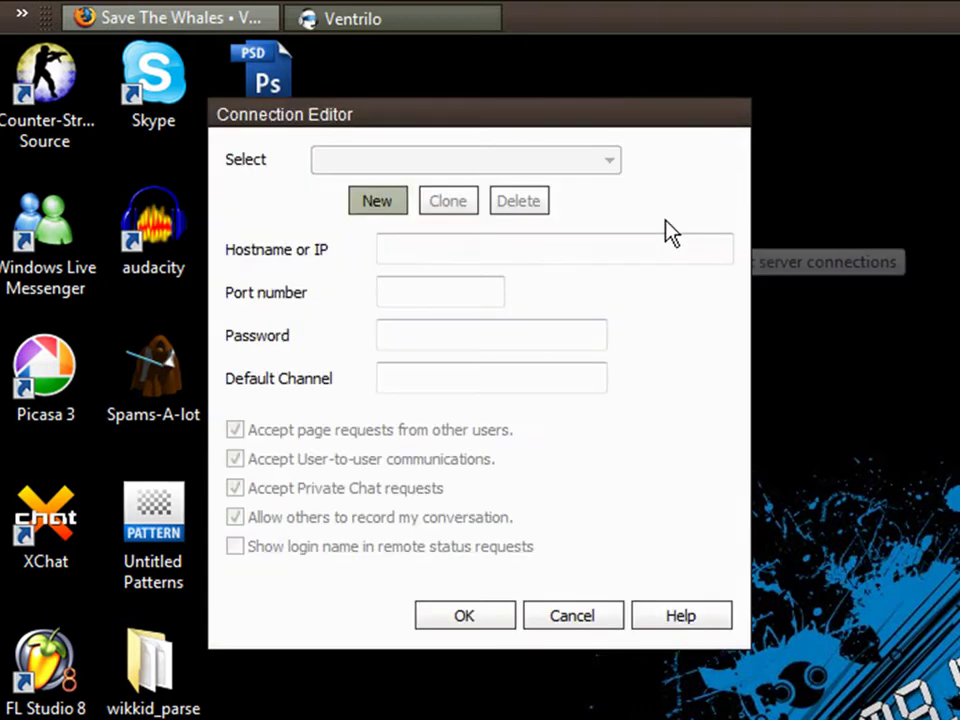
left_click(372, 203)
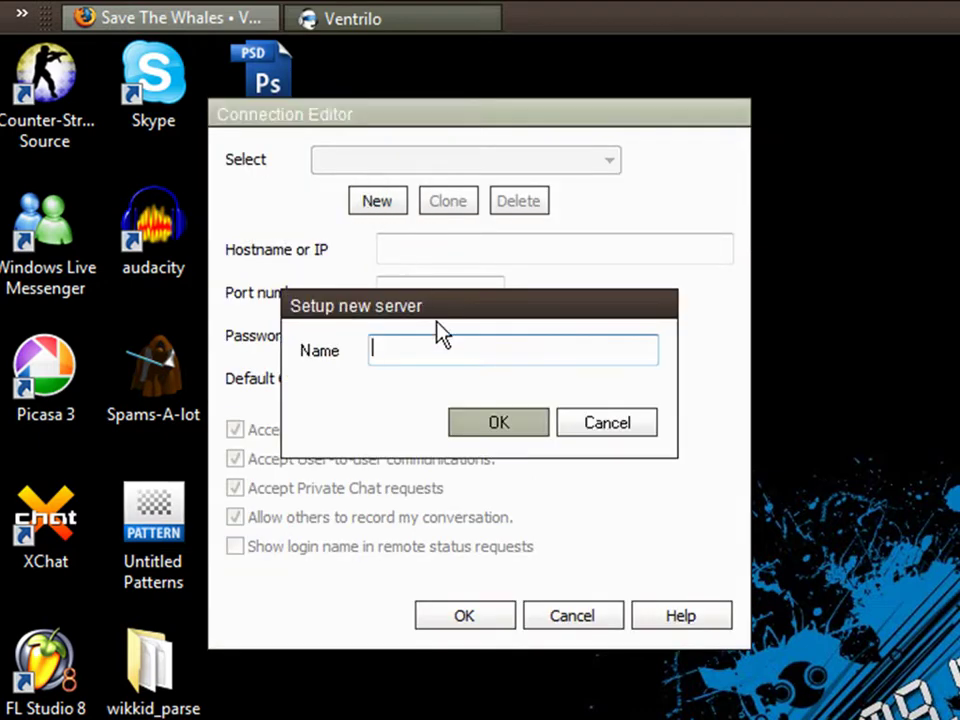
type("STW clan")
type(" ventri")
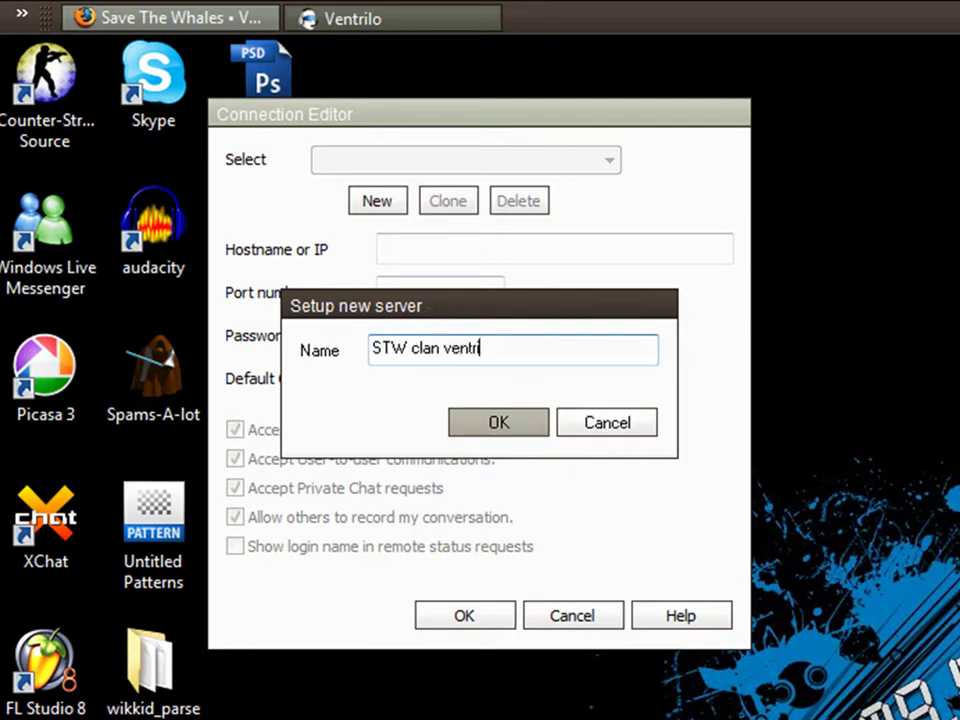
type("lo server")
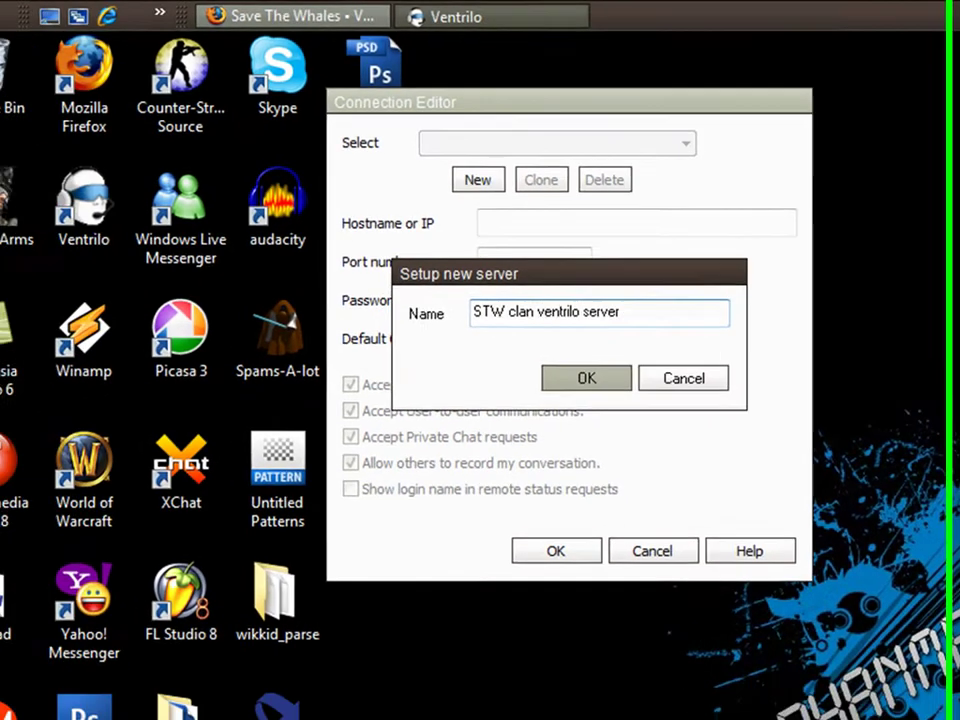
key("Return")
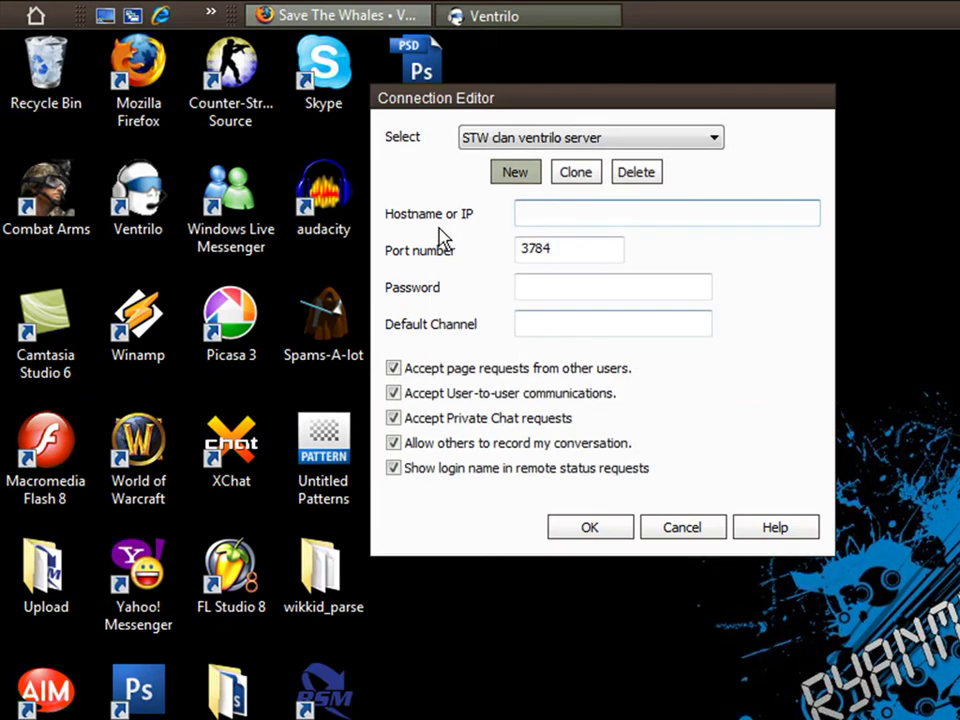
Paste the server address Chicago2.NationVoice.com from the forum post as hostname and set port 4284
left_click(274, 16)
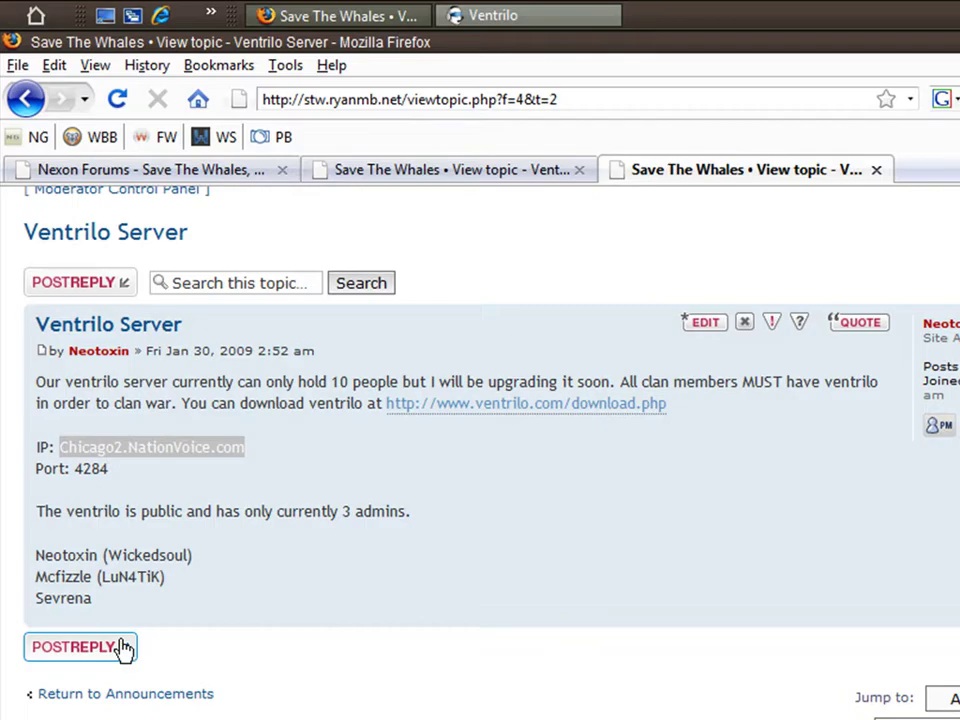
right_click(97, 445)
left_click(150, 458)
left_click(600, 16)
right_click(557, 210)
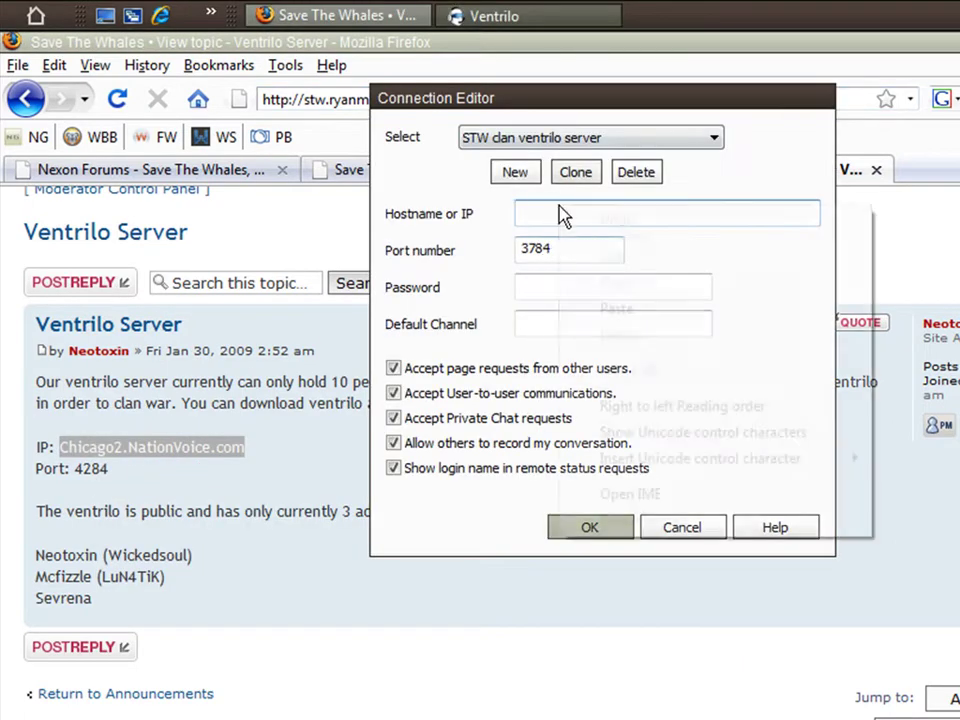
left_click(617, 309)
double_click(557, 248)
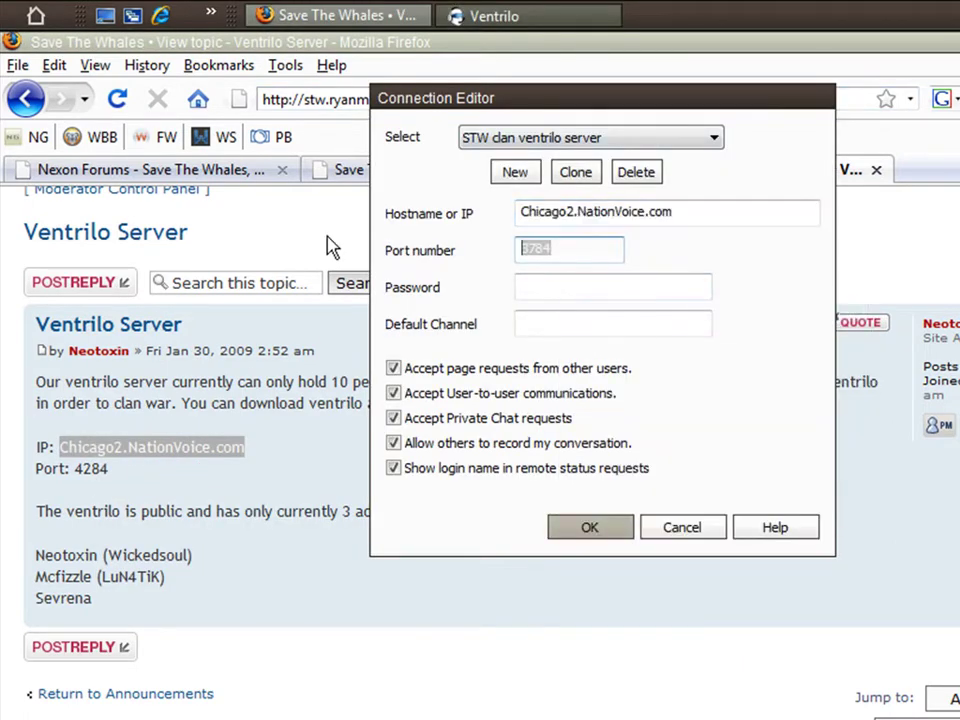
key("BackSpace")
type("4284")
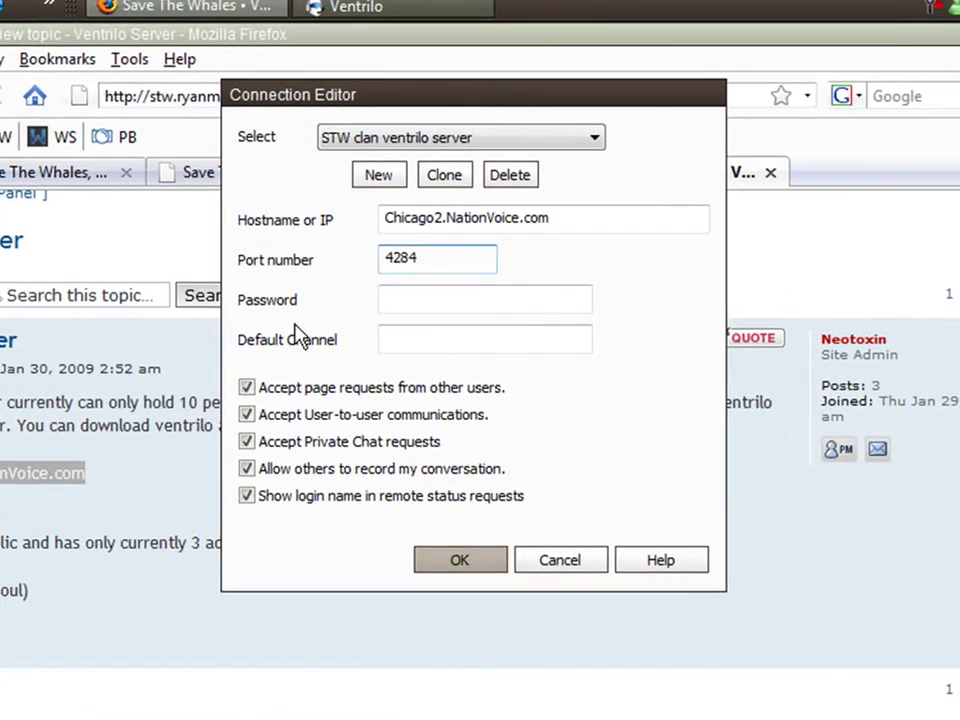
Save the server entry, connect to the STW clan server, and dismiss its welcome message
left_click(459, 556)
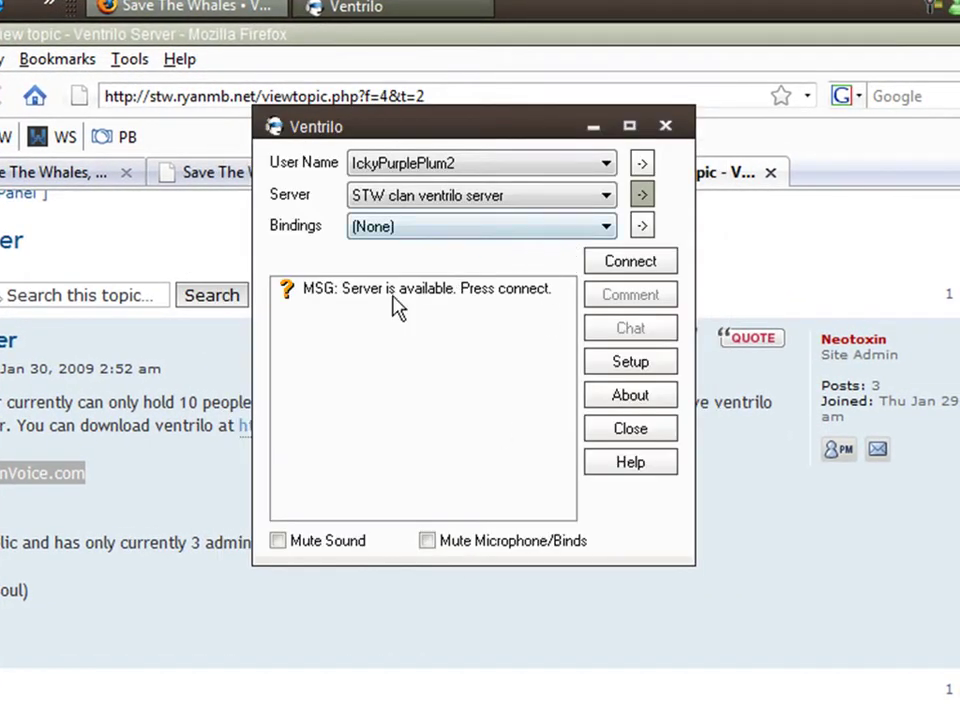
left_click(635, 264)
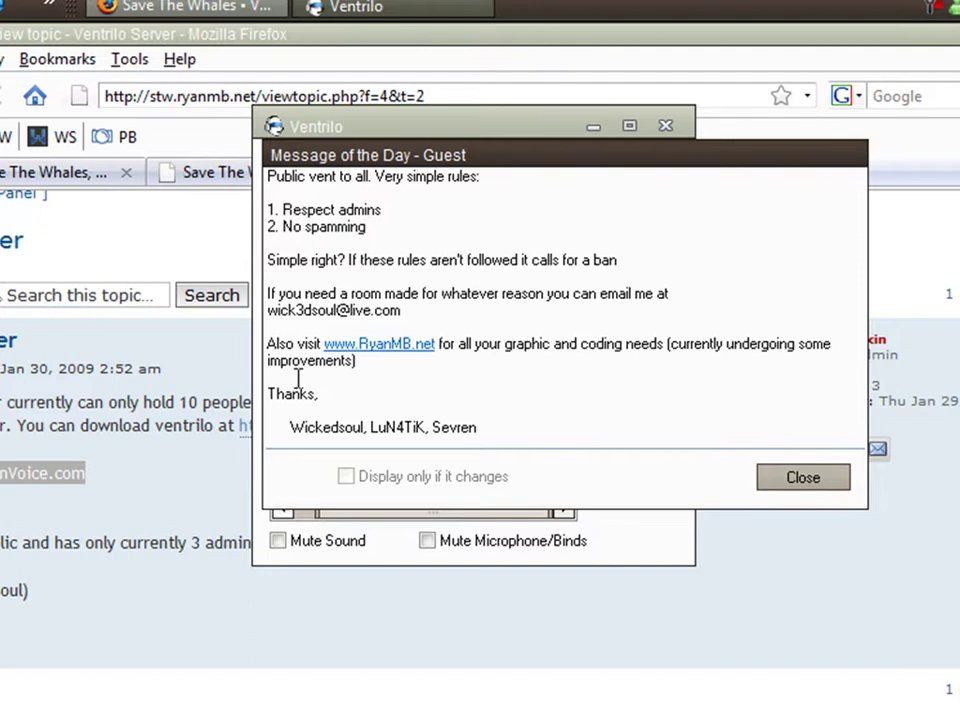
left_click(798, 480)
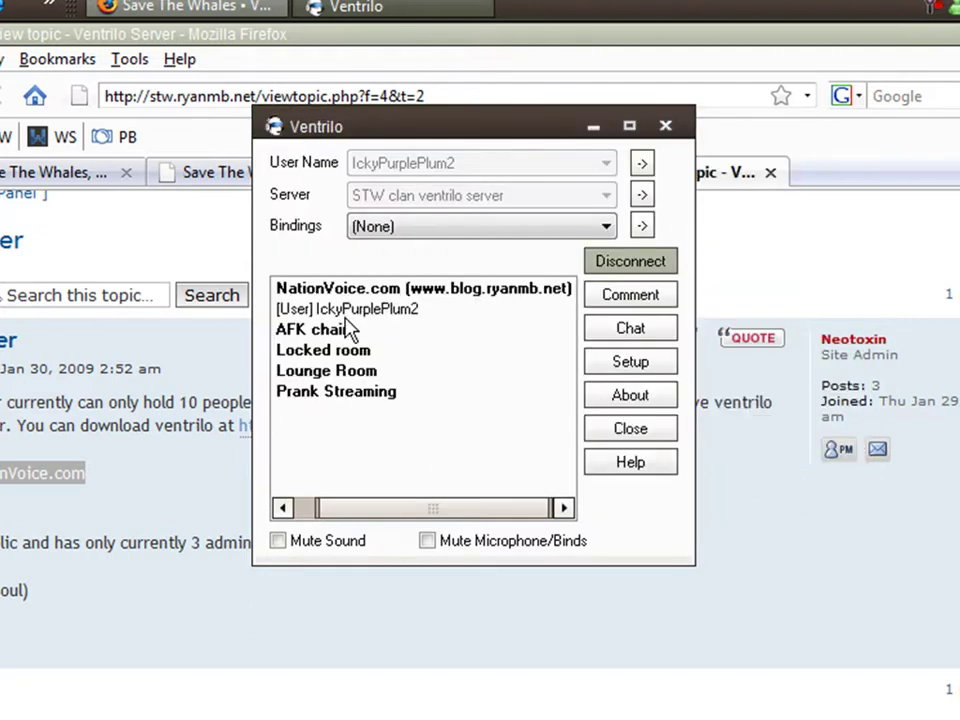
Select the NationVoice.com server entry and bring up the client Setup settings
left_click(400, 508)
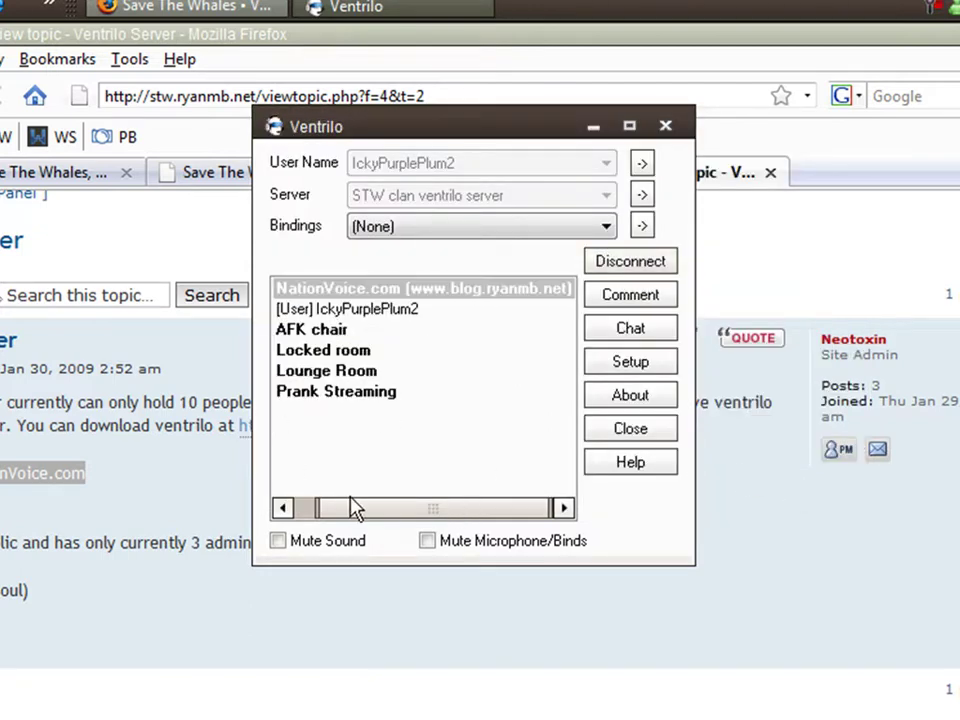
left_click_drag(480, 504, 311, 514)
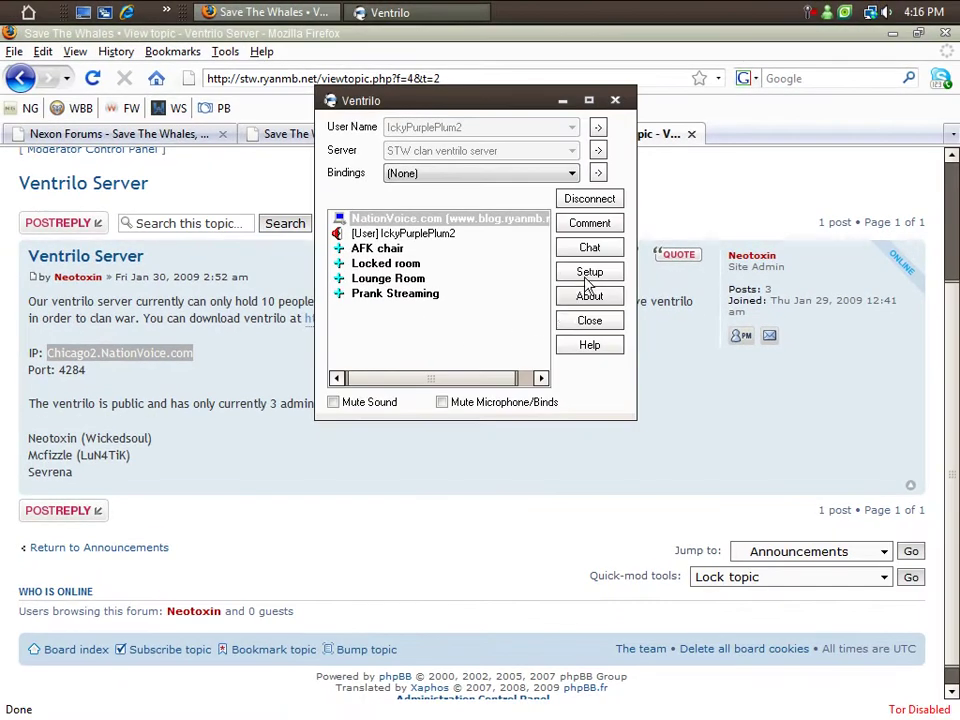
left_click(590, 276)
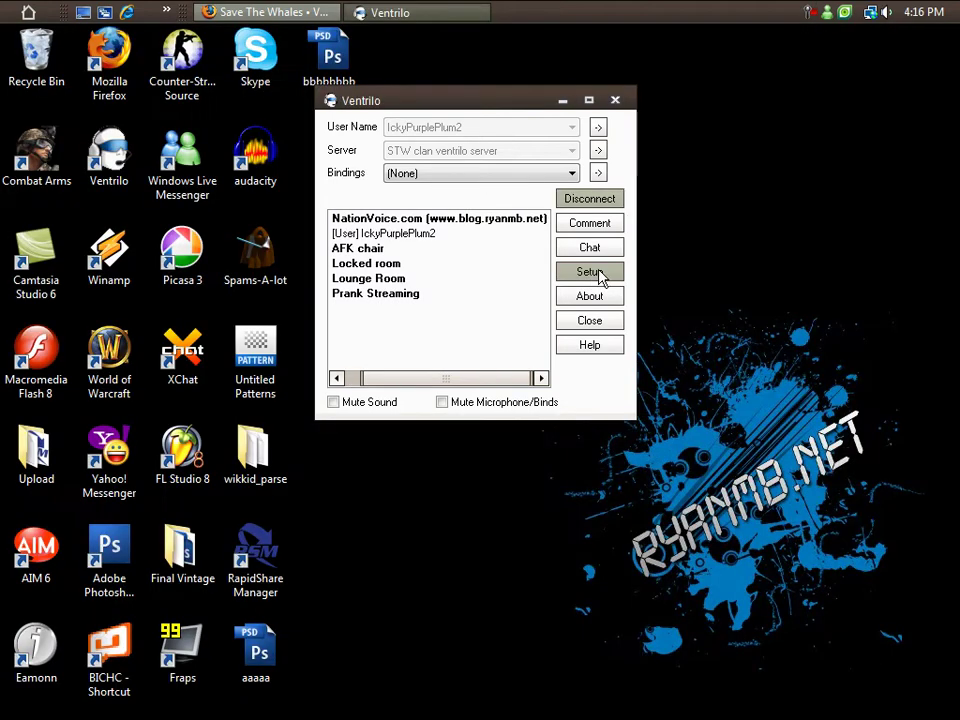
Bind Push To Talk to Mouse: Button 4 and turn off Play Key Clicks
left_click(603, 276)
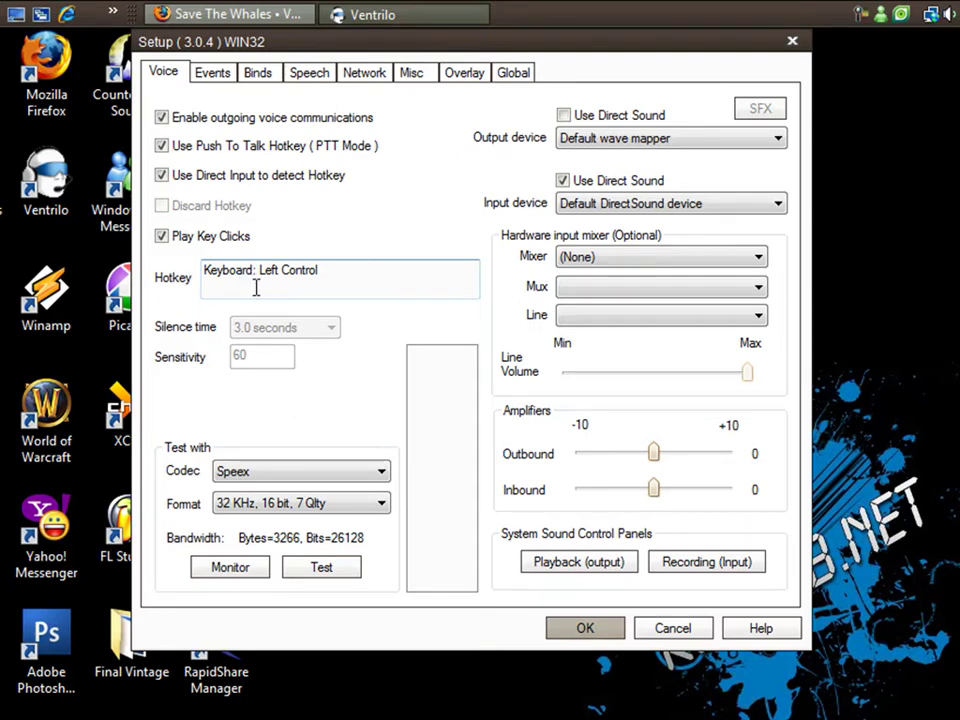
left_click(315, 293)
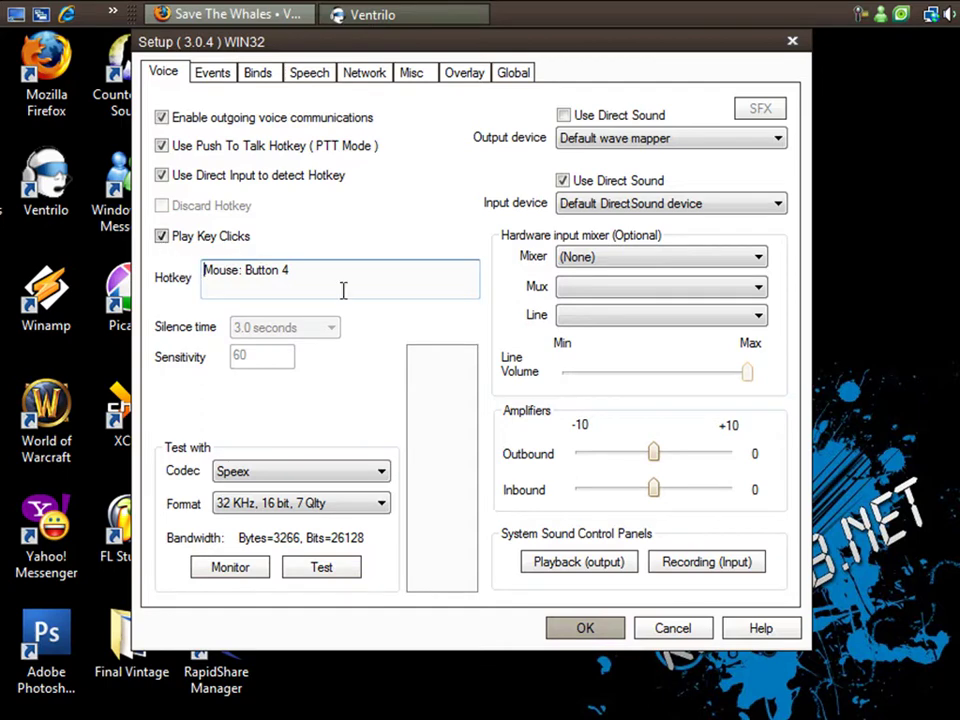
left_click(162, 240)
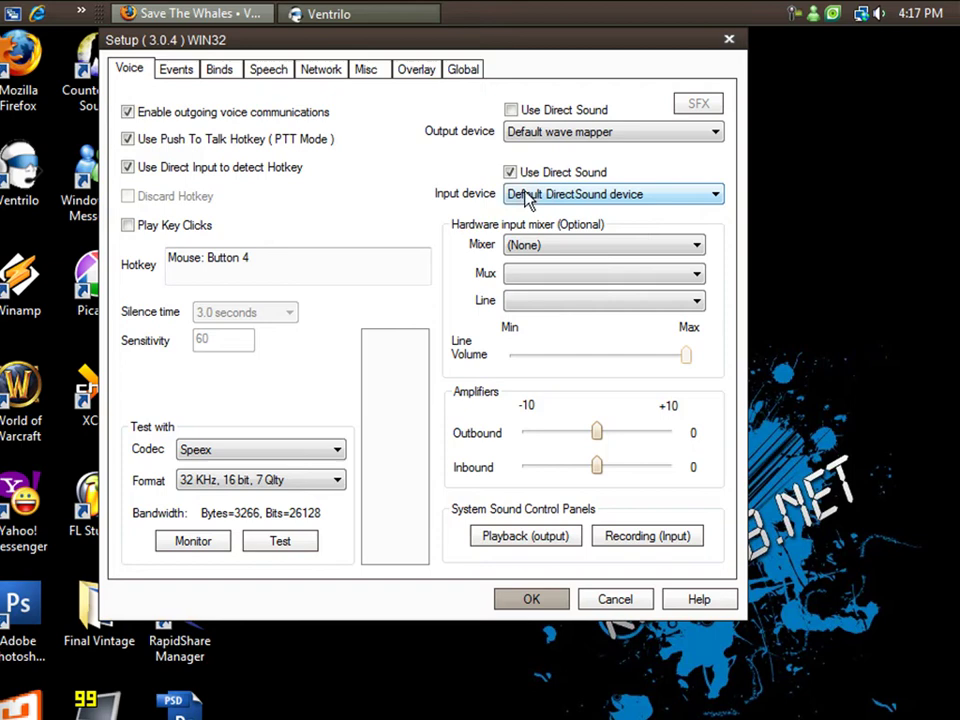
Choose Microphone (High Definition Audio Device) as the voice input device
left_click(511, 174)
left_click(511, 174)
left_click(603, 197)
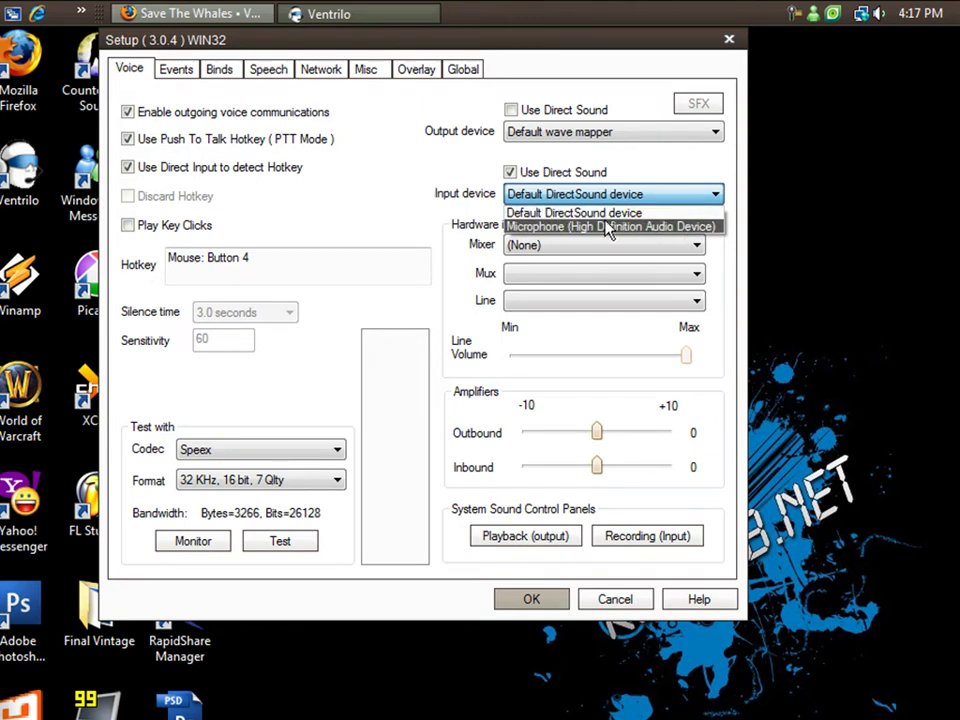
left_click(615, 228)
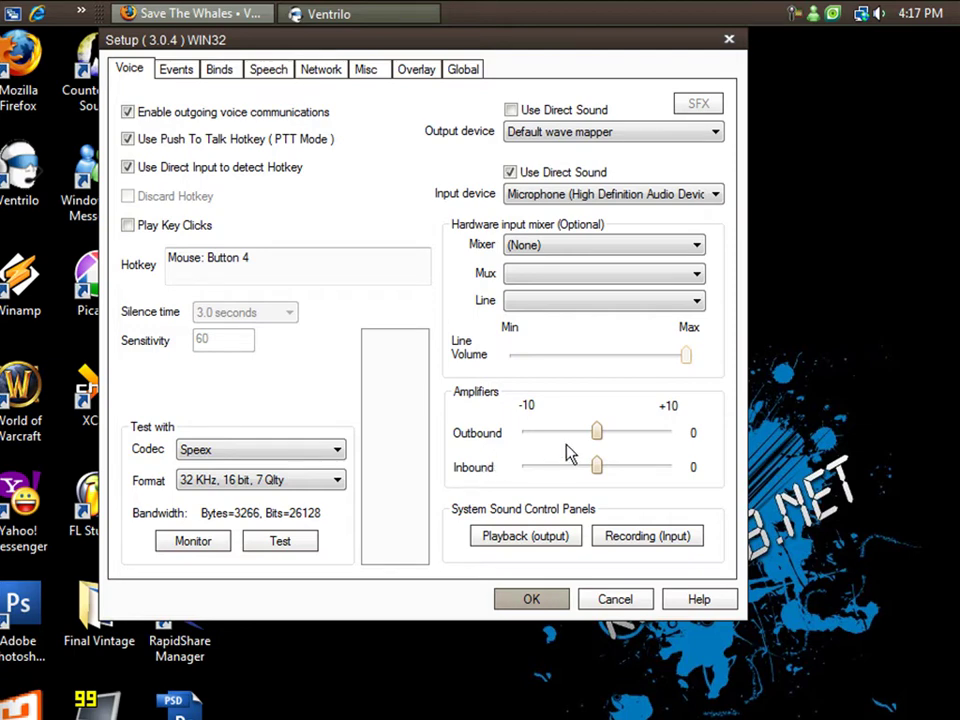
Look through the Overlay, Global, Misc, Speech and Key Binds tabs, ending back on Events
left_click(174, 69)
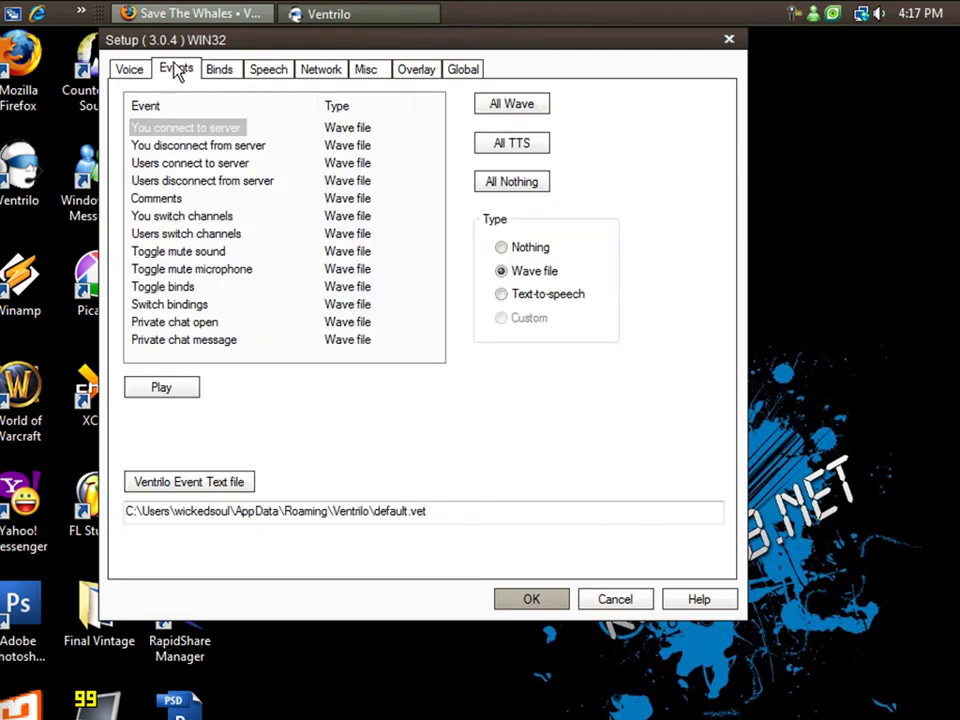
left_click(430, 70)
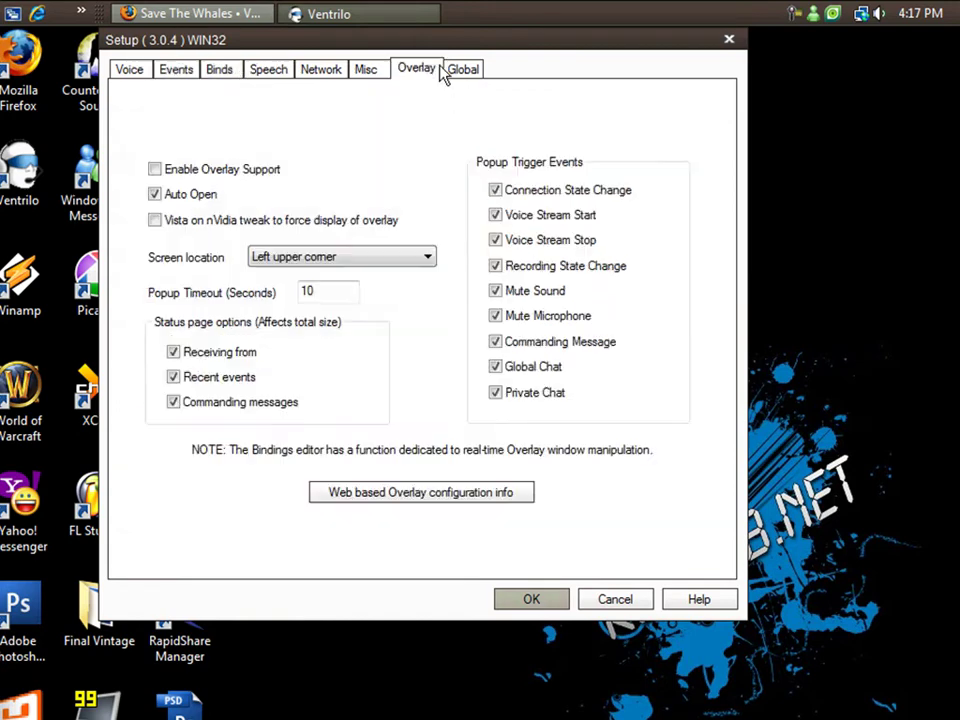
left_click(457, 70)
left_click(358, 72)
left_click(282, 72)
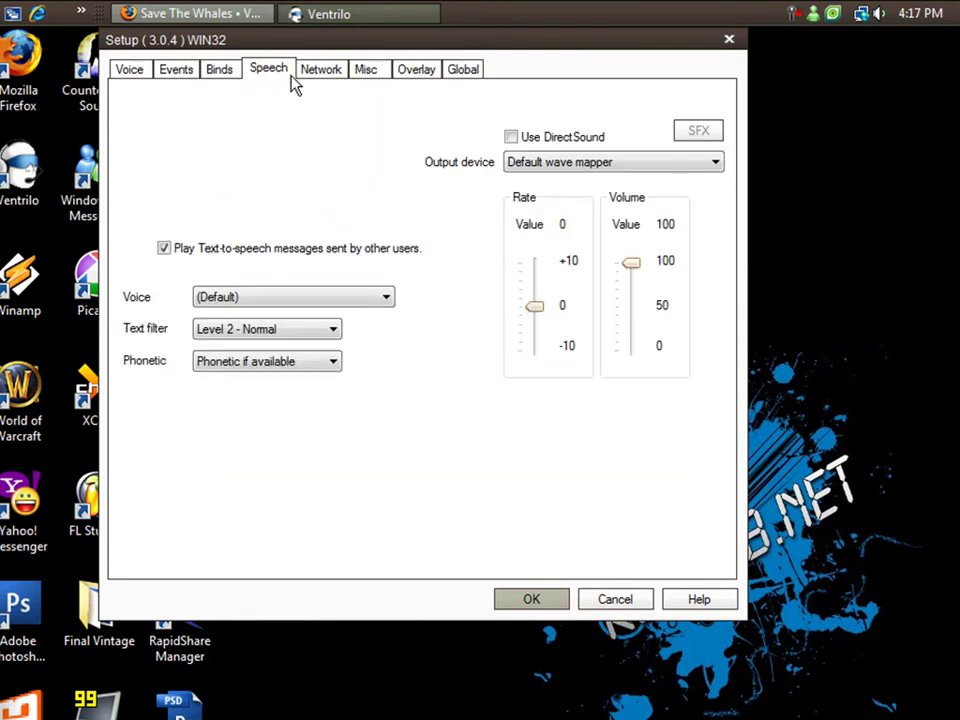
left_click(206, 71)
left_click(175, 69)
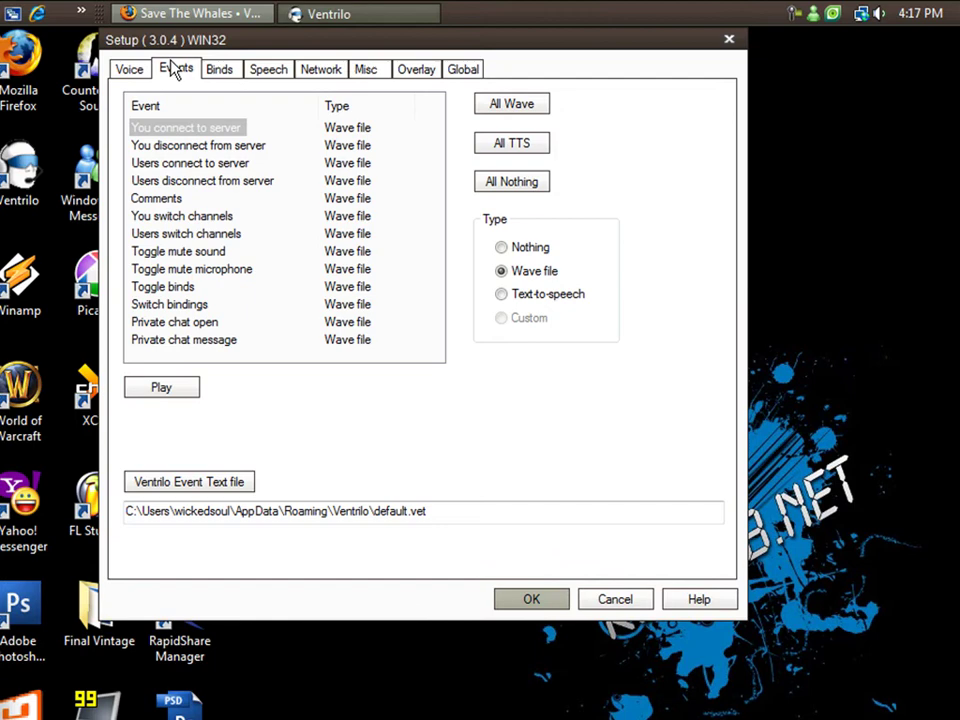
Review several events, set all event sounds to Nothing, and save the Setup with OK
left_click(171, 252)
left_click(165, 287)
left_click(184, 339)
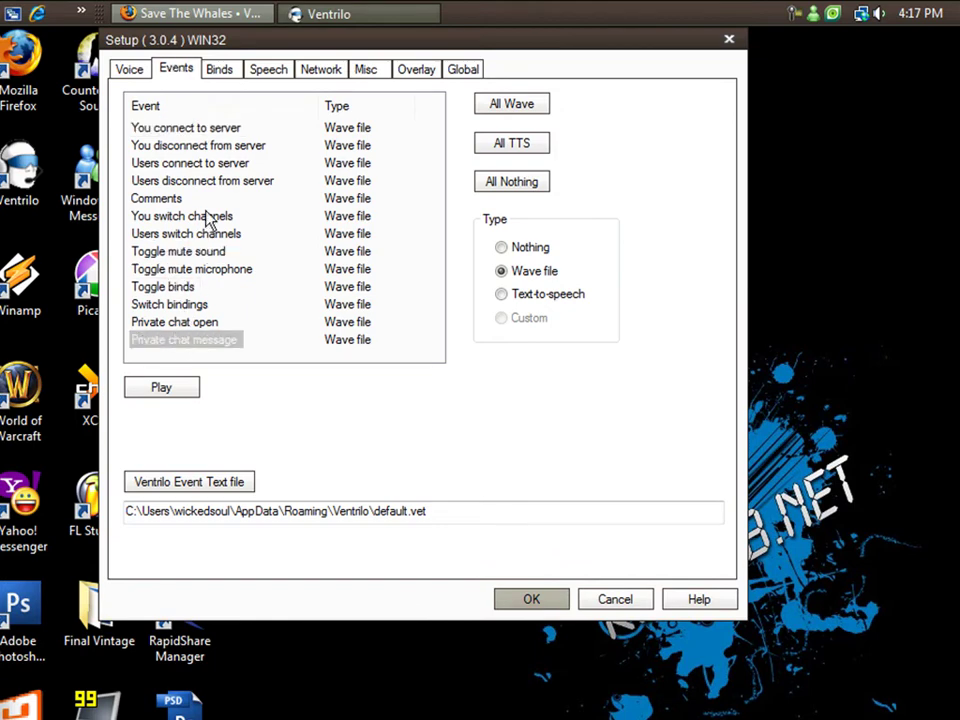
left_click(207, 217)
left_click(182, 128)
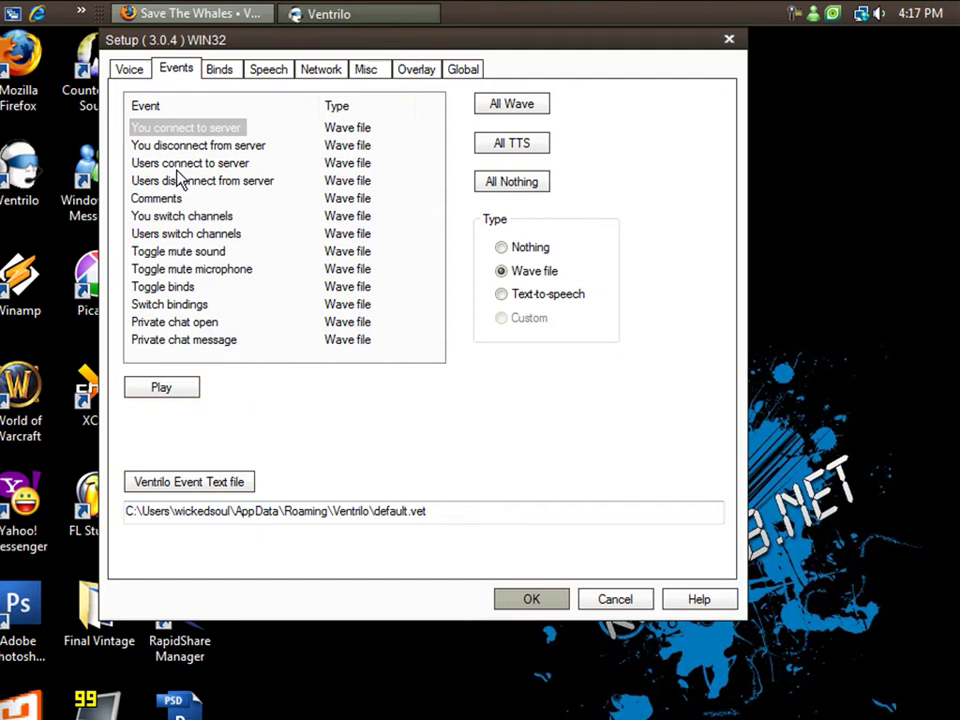
left_click(513, 192)
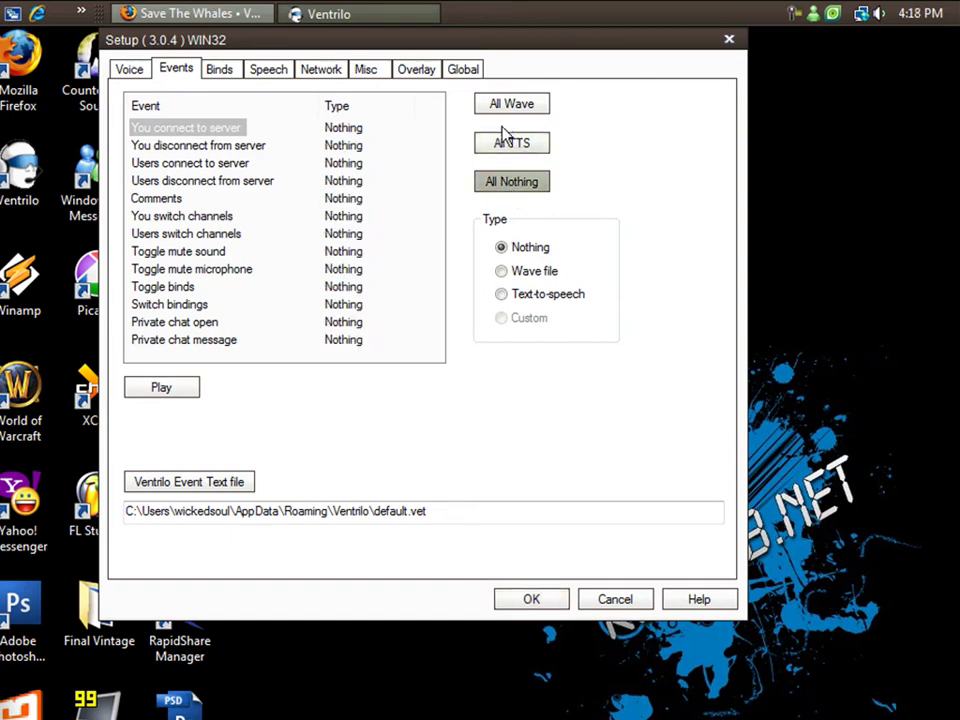
left_click(546, 600)
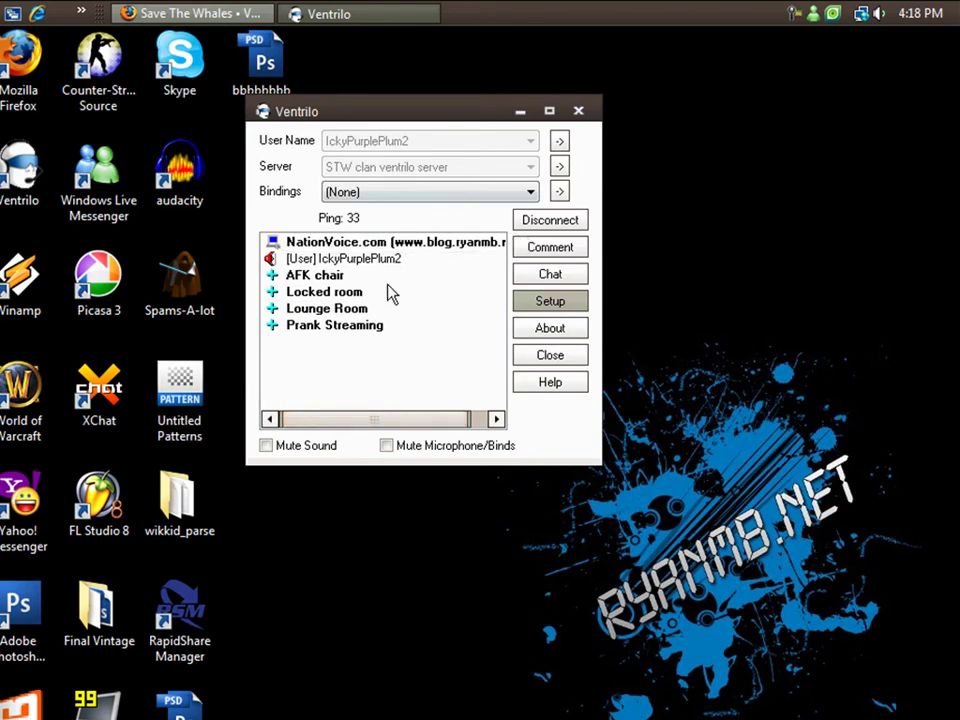
Close the Ventrilo window, force-close it when not responding, and bring up Camtasia Recorder
left_click(531, 309)
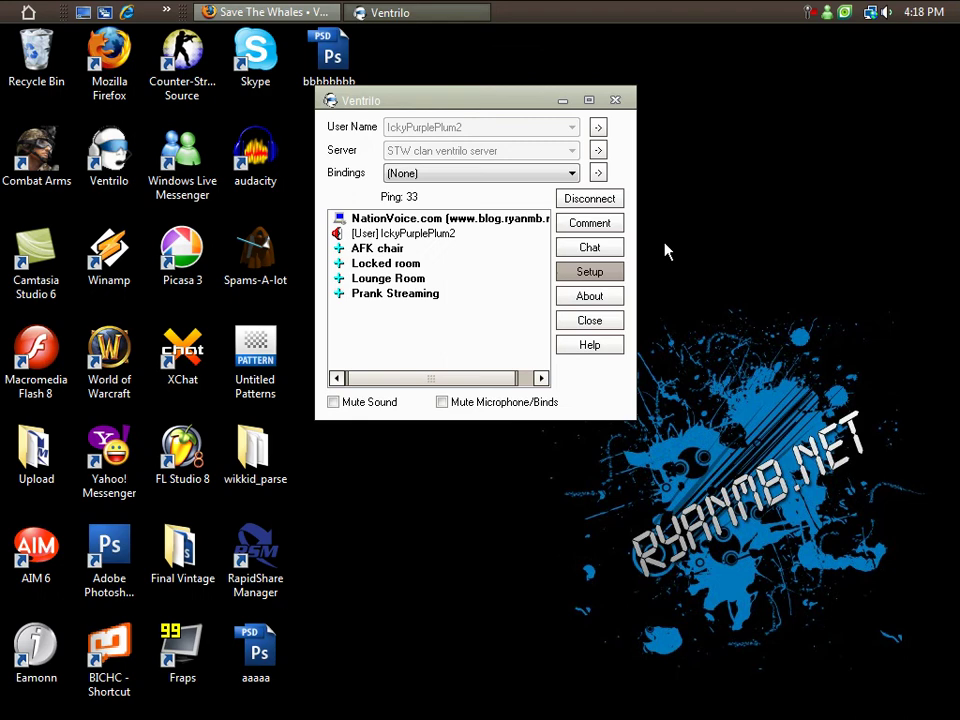
left_click(615, 100)
left_click(493, 285)
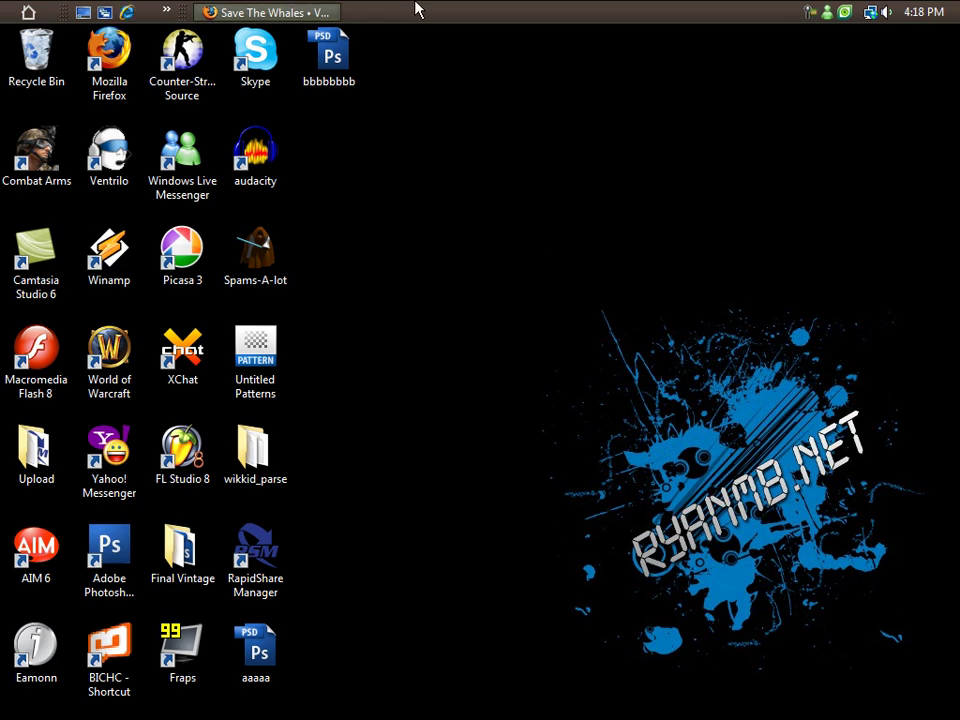
left_click(810, 14)
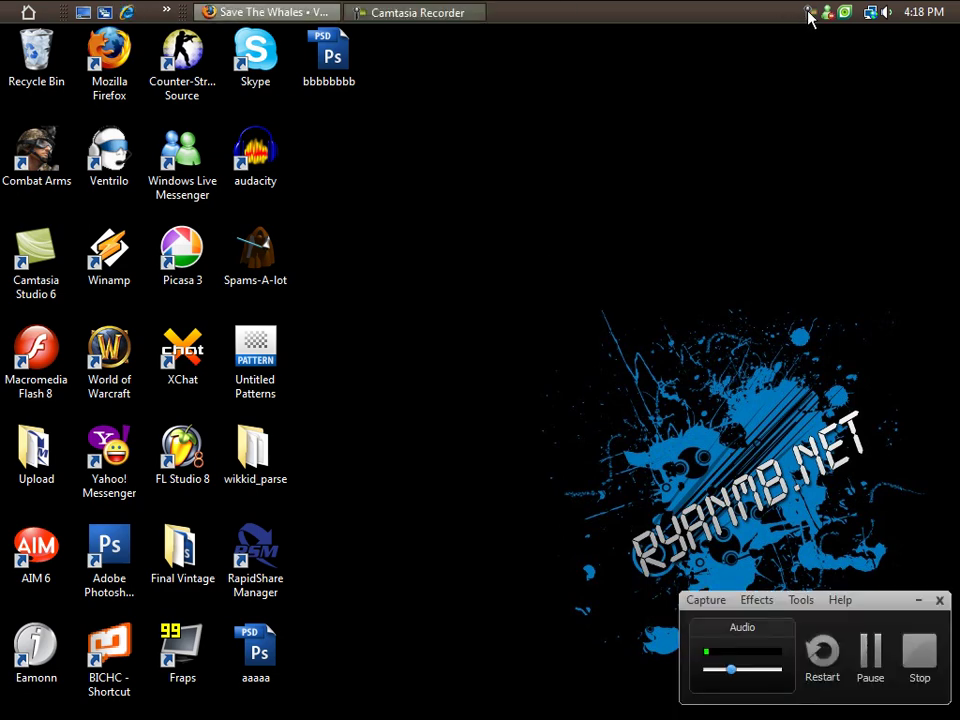